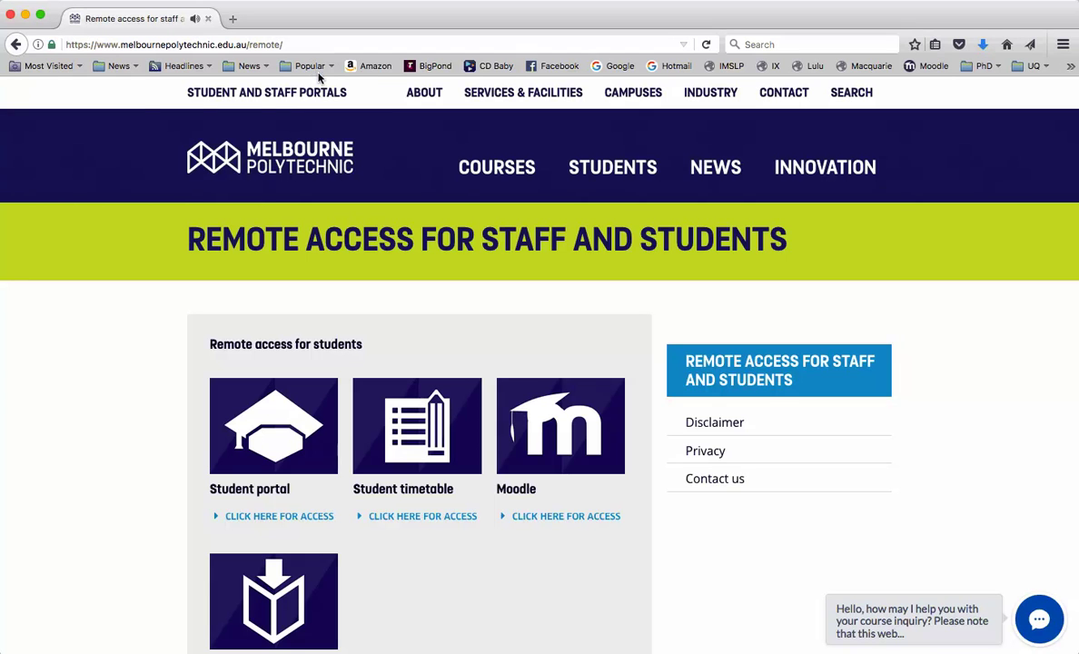
- Open the staff Outlook Email (Webmail) access link from the Melbourne Polytechnic site's remote access section
left_click(277, 44)
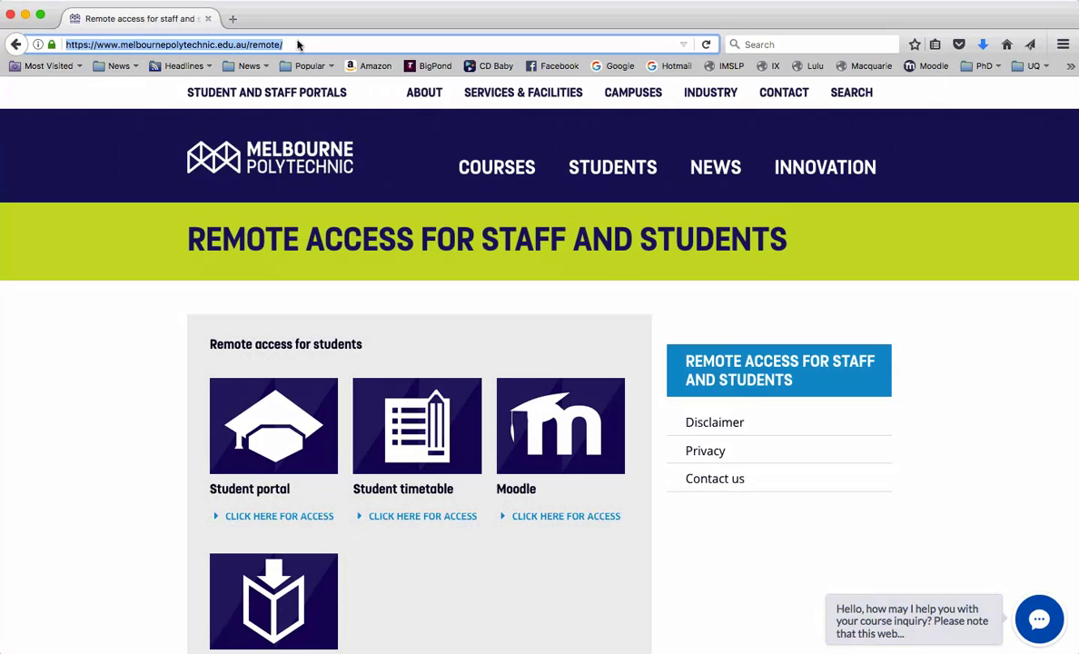
scroll(345, 180, "down", 10)
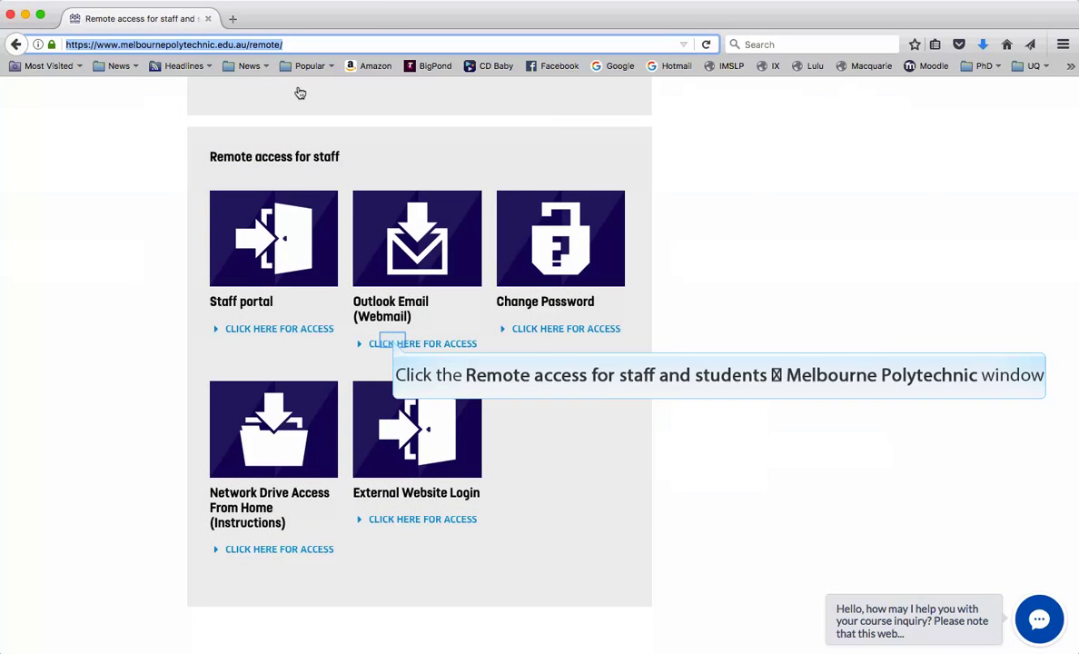
left_click(393, 344)
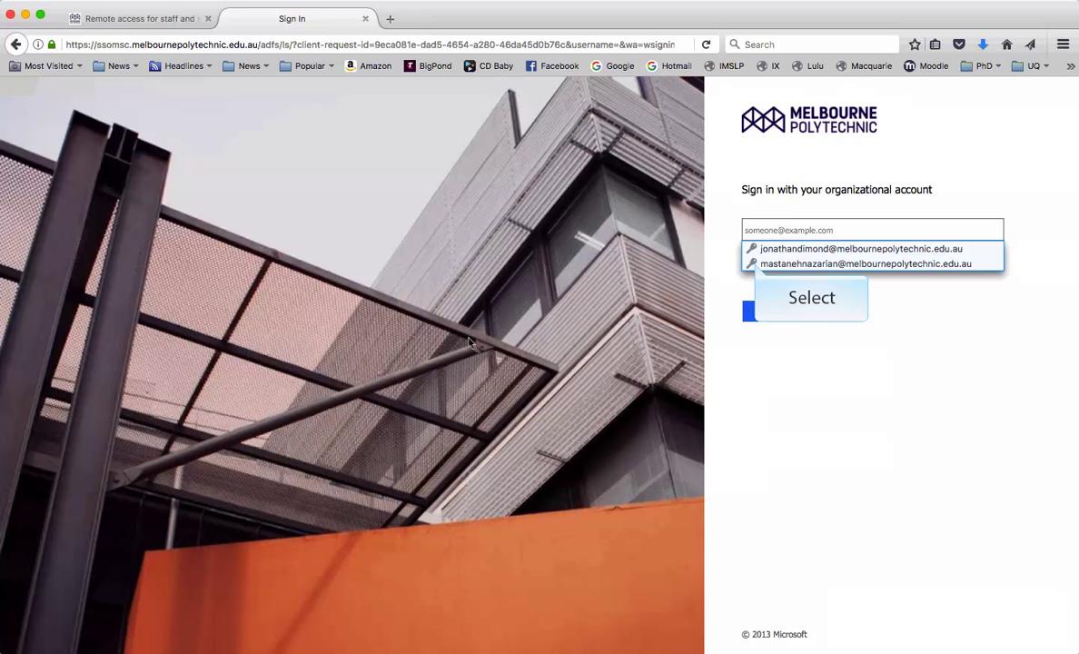
- Sign in with the saved organisational account suggested in the email field
left_click(756, 264)
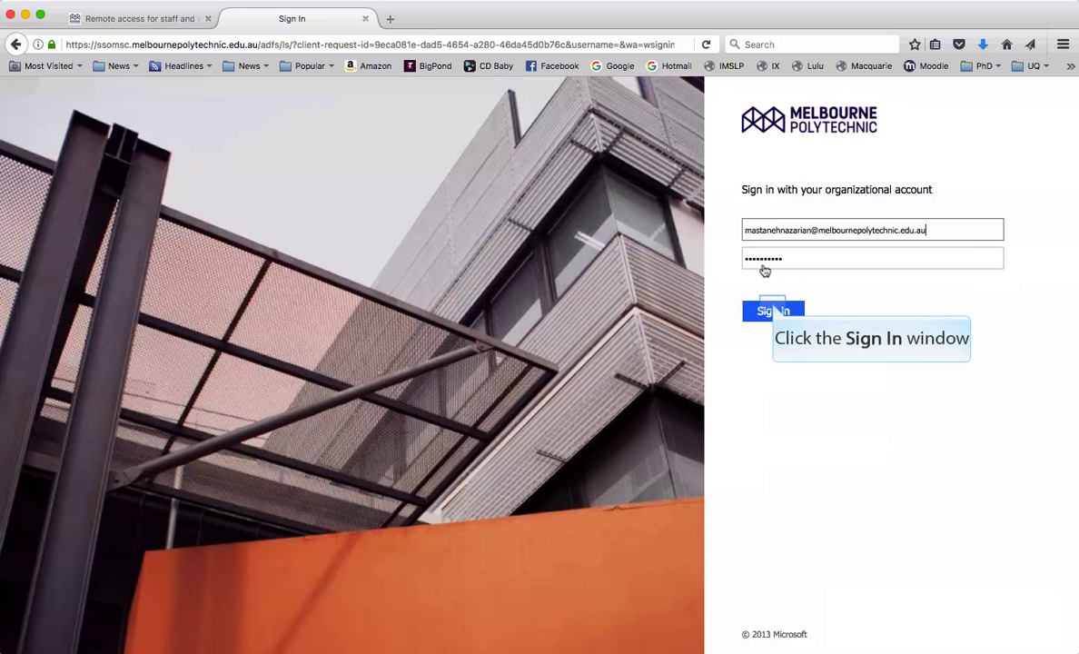
left_click(766, 309)
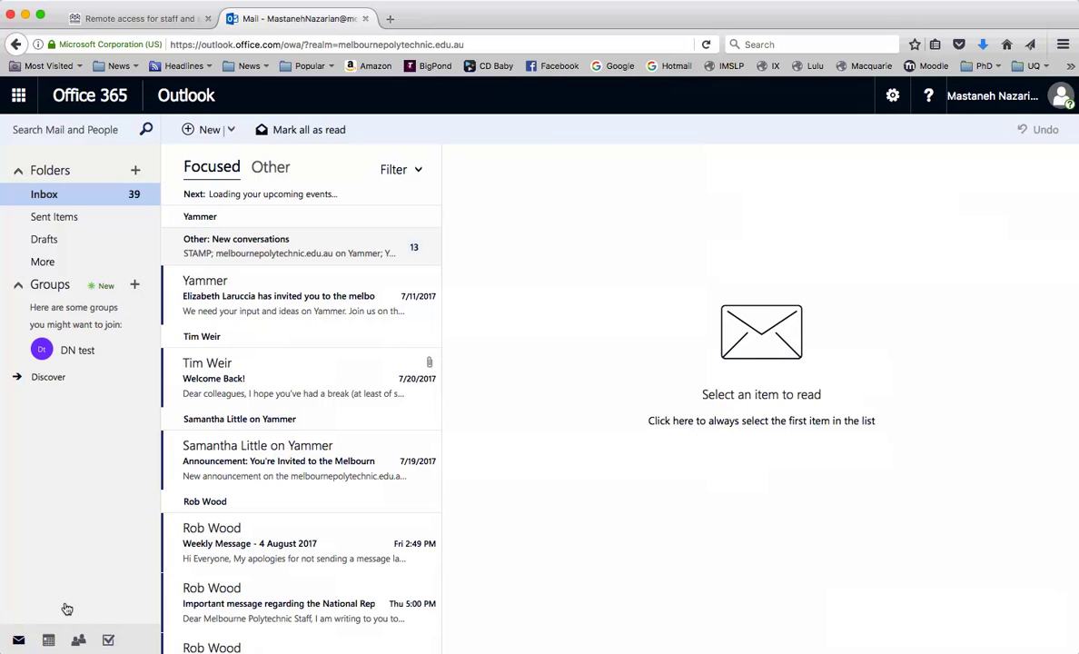
- Switch to People, show the Frequently contacted list, and start a new contact
left_click(77, 639)
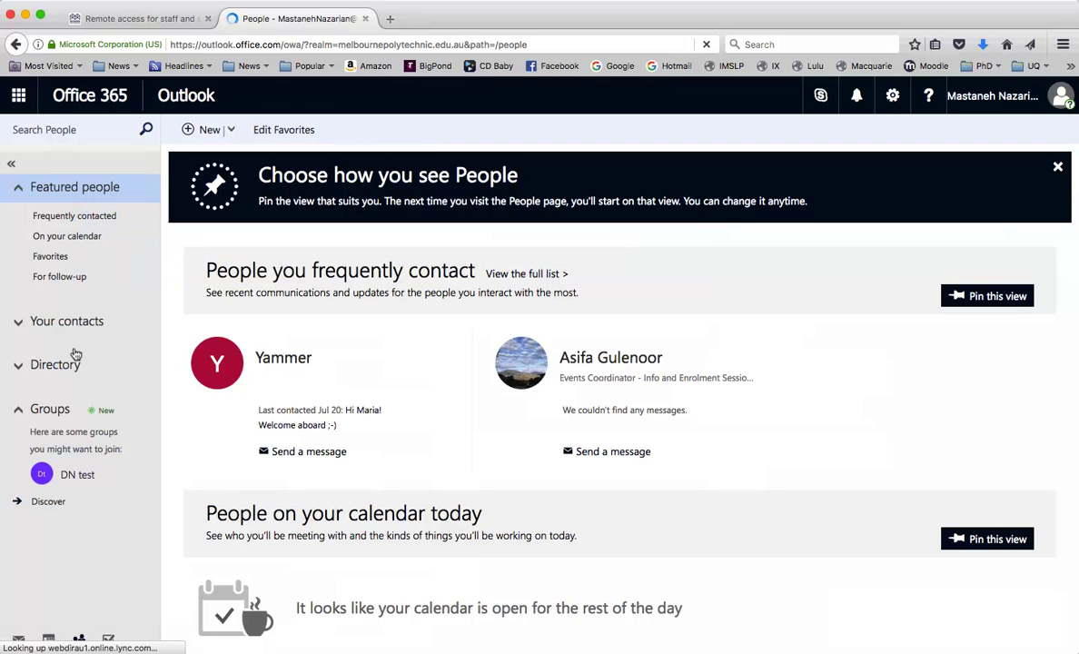
left_click(76, 216)
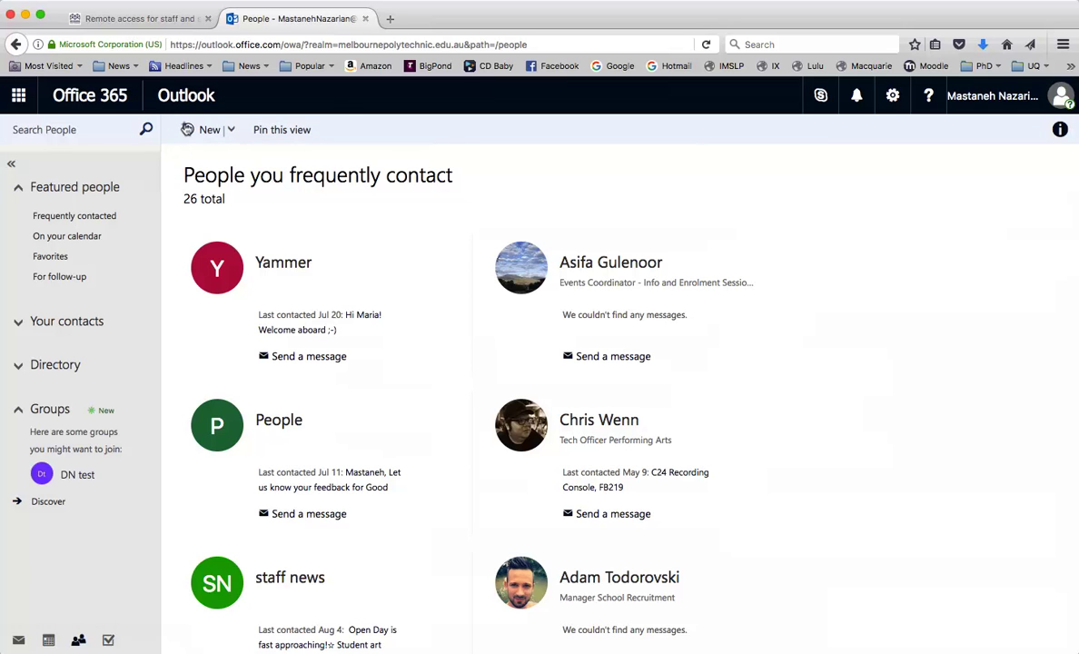
left_click(187, 129)
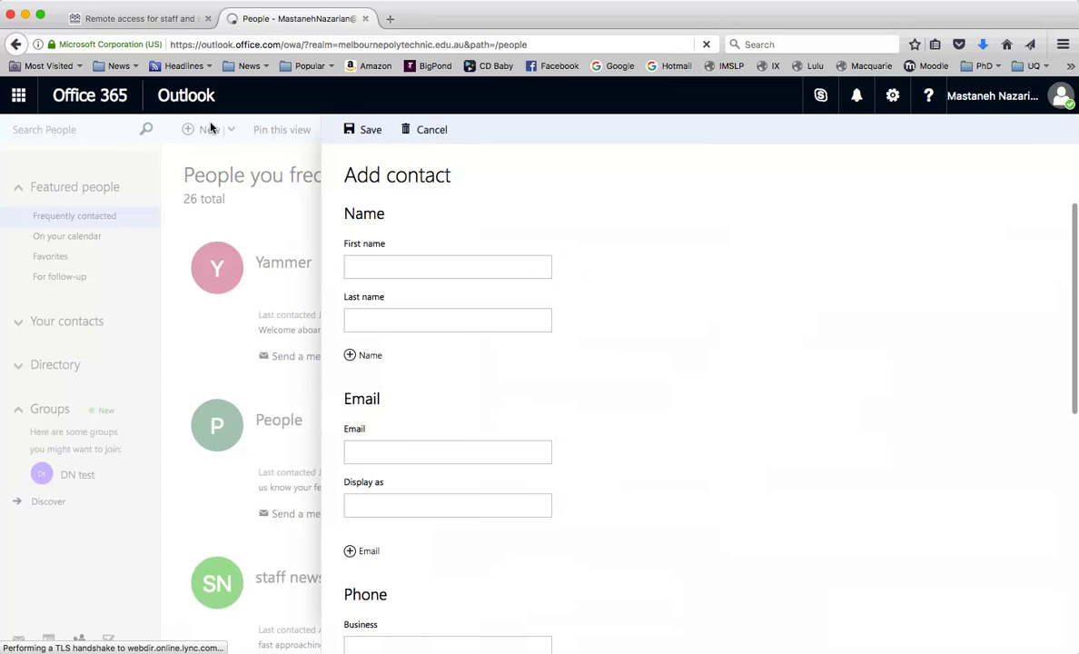
- Enter the contact's first name, last name and e-mail address, then save the contact
key("Tab")
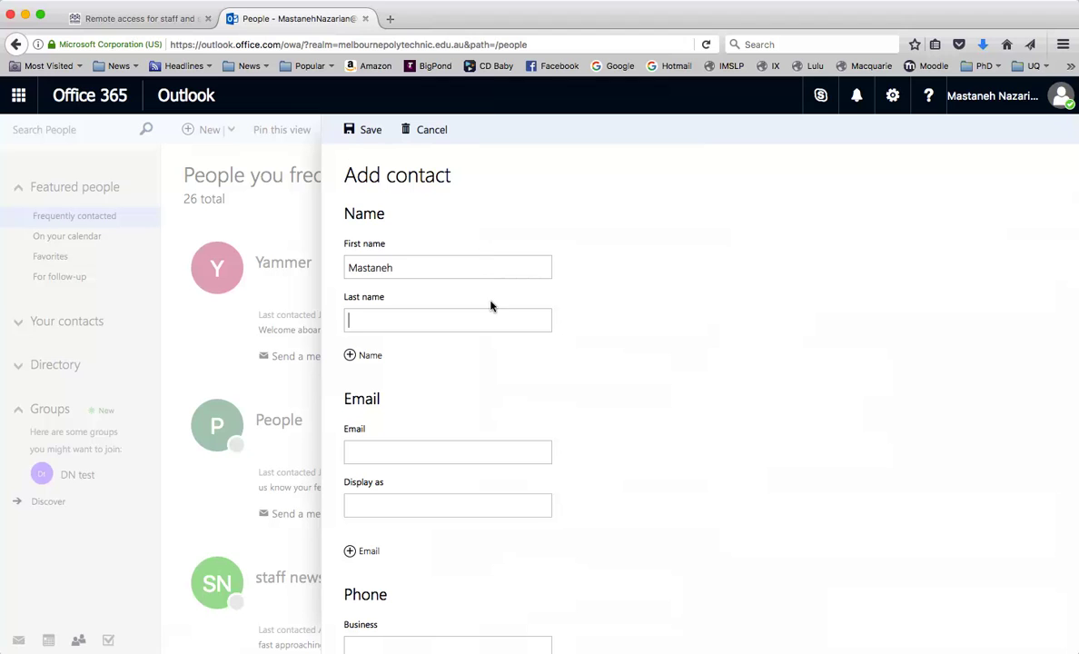
left_click(479, 449)
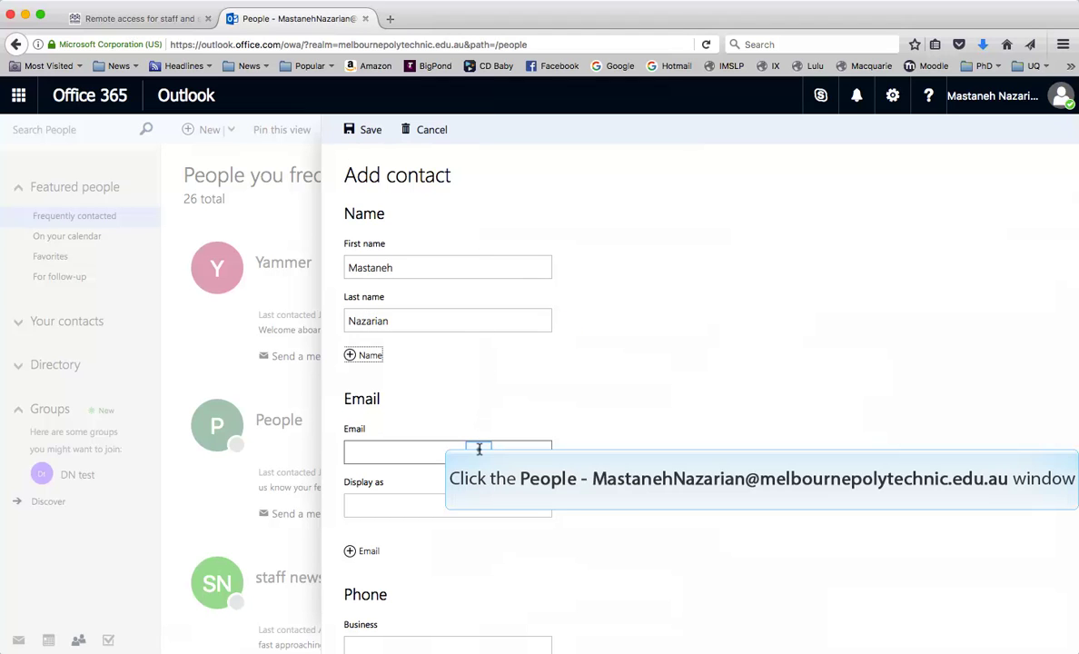
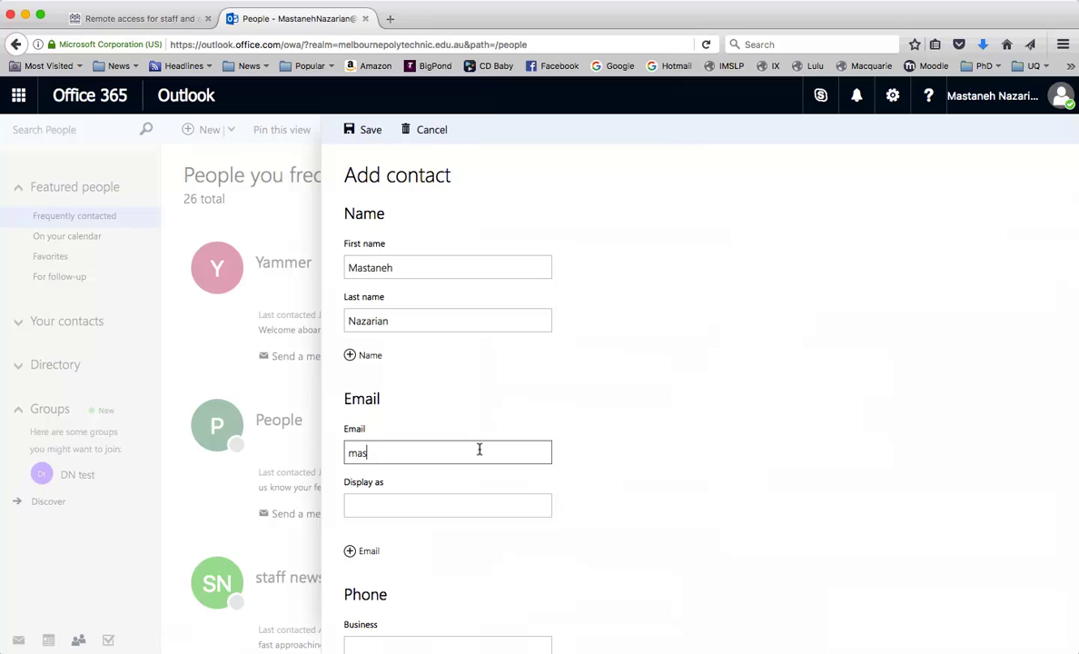
left_click(797, 459)
scroll(796, 459, "down", 5)
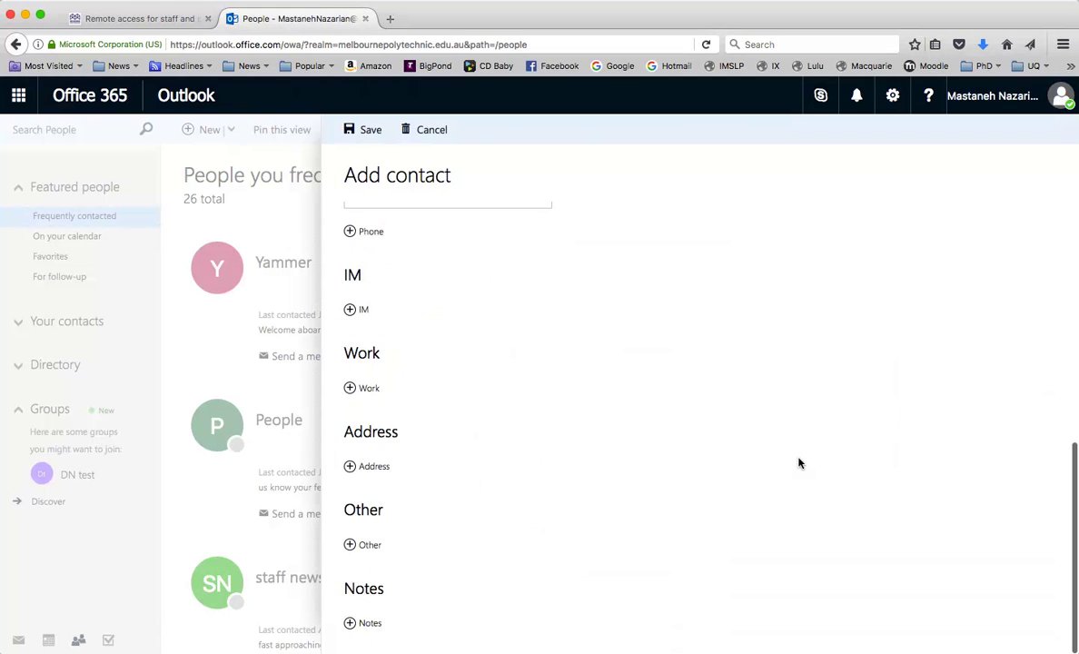
scroll(799, 462, "up", 5)
left_click(360, 128)
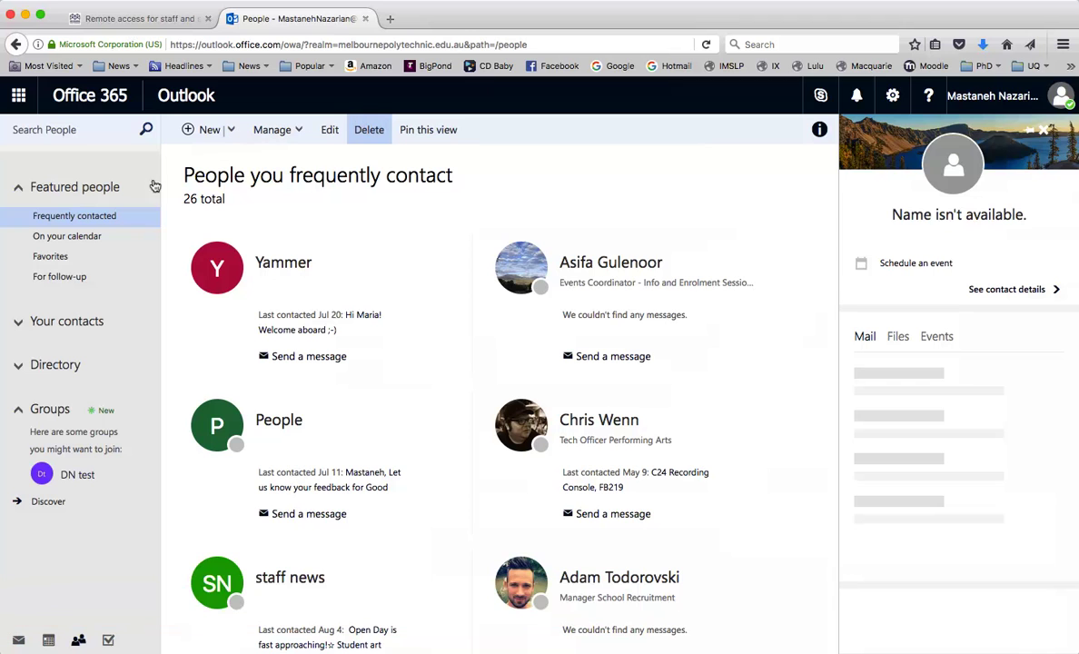
- Return to Mail and open the Mail options from the settings gear under Your app settings
left_click(14, 640)
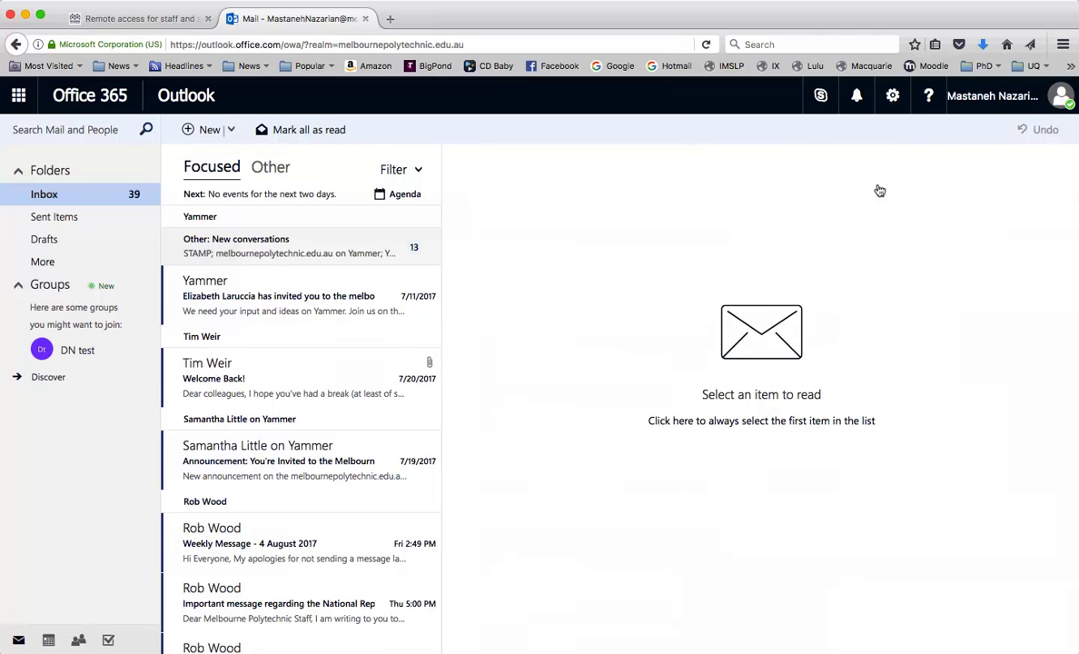
left_click(889, 98)
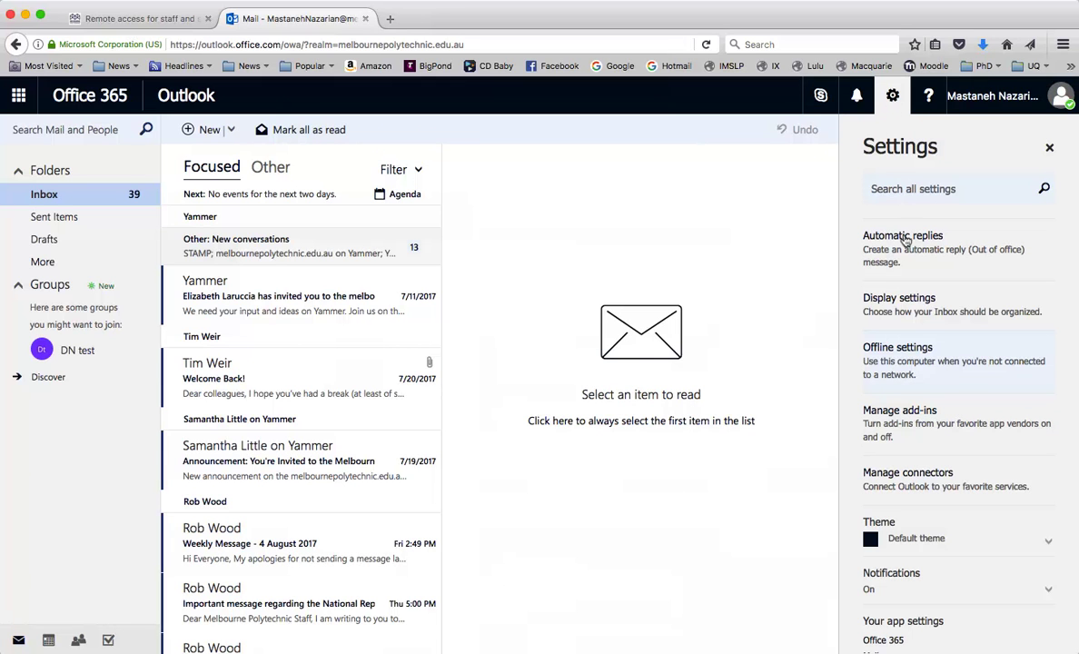
scroll(909, 380, "down", 3)
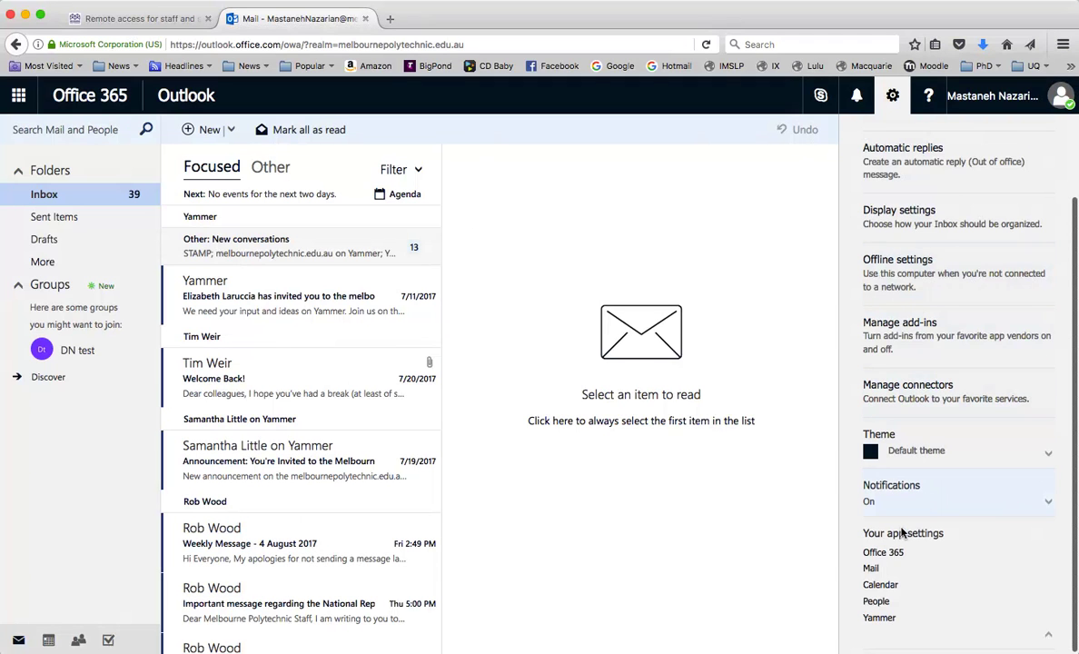
left_click(867, 567)
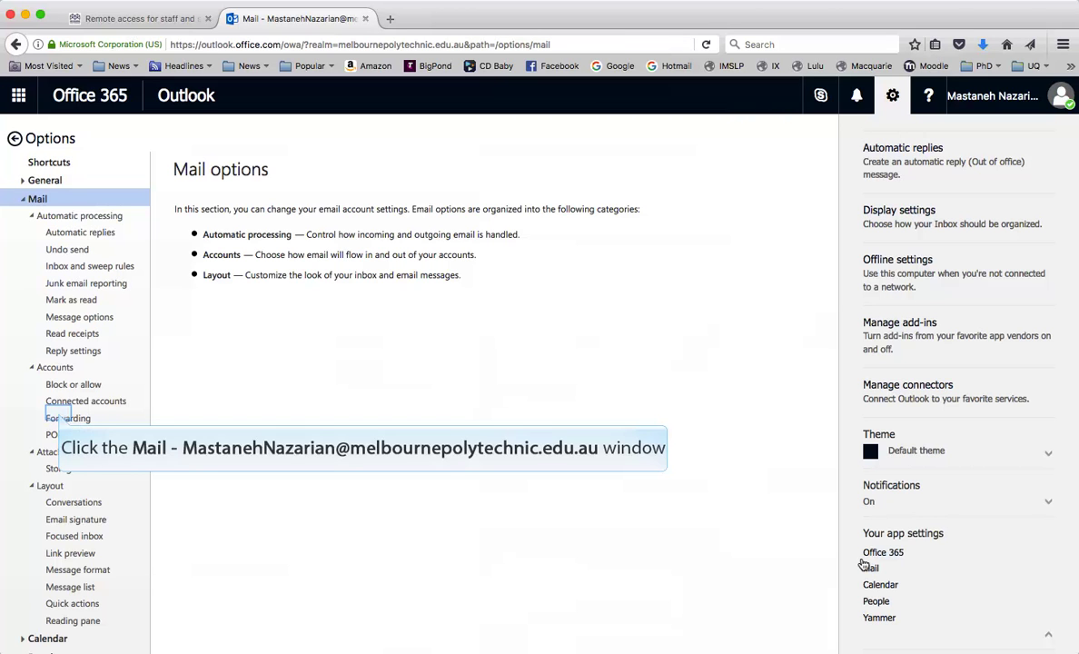
- Try Start forwarding in the Forwarding options, then move to the Inbox and sweep rules page
left_click(59, 418)
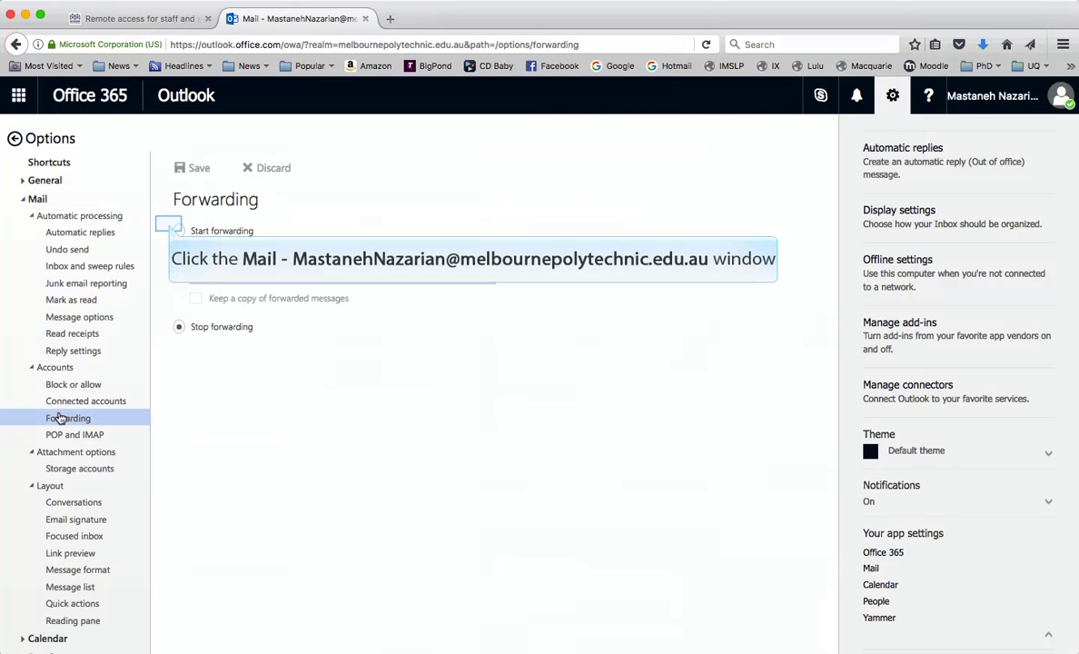
left_click(171, 230)
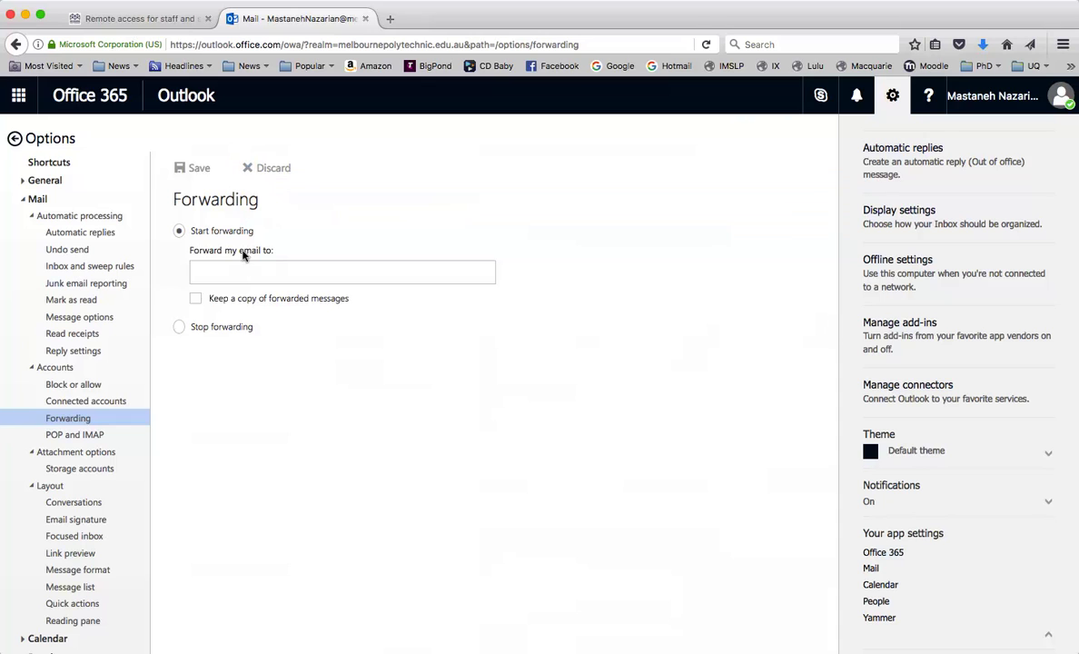
left_click(247, 168)
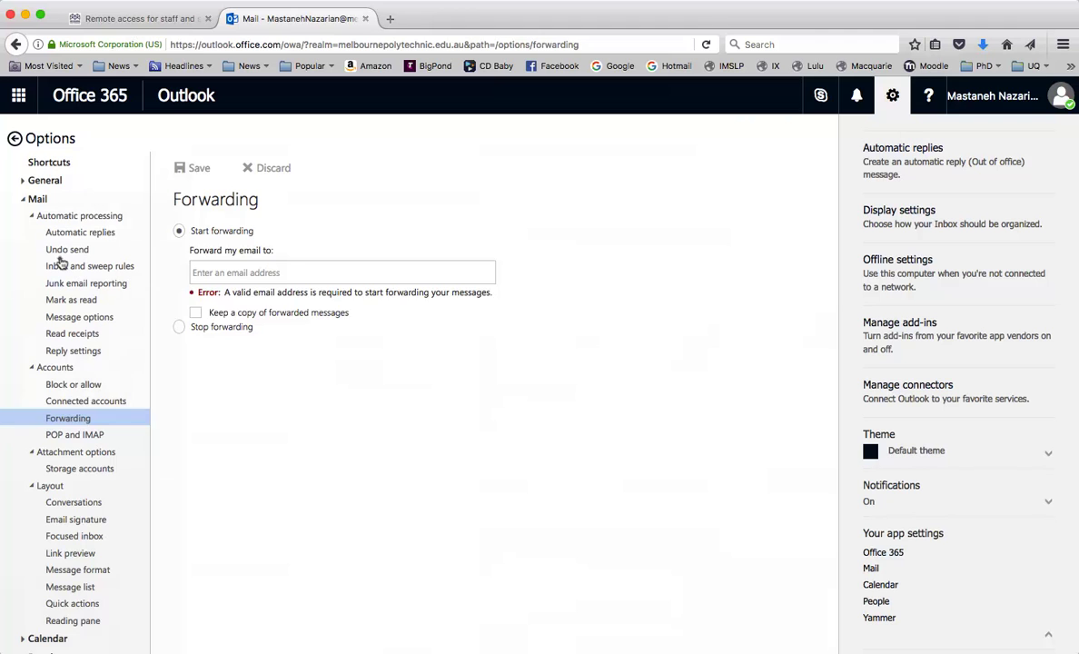
left_click(61, 265)
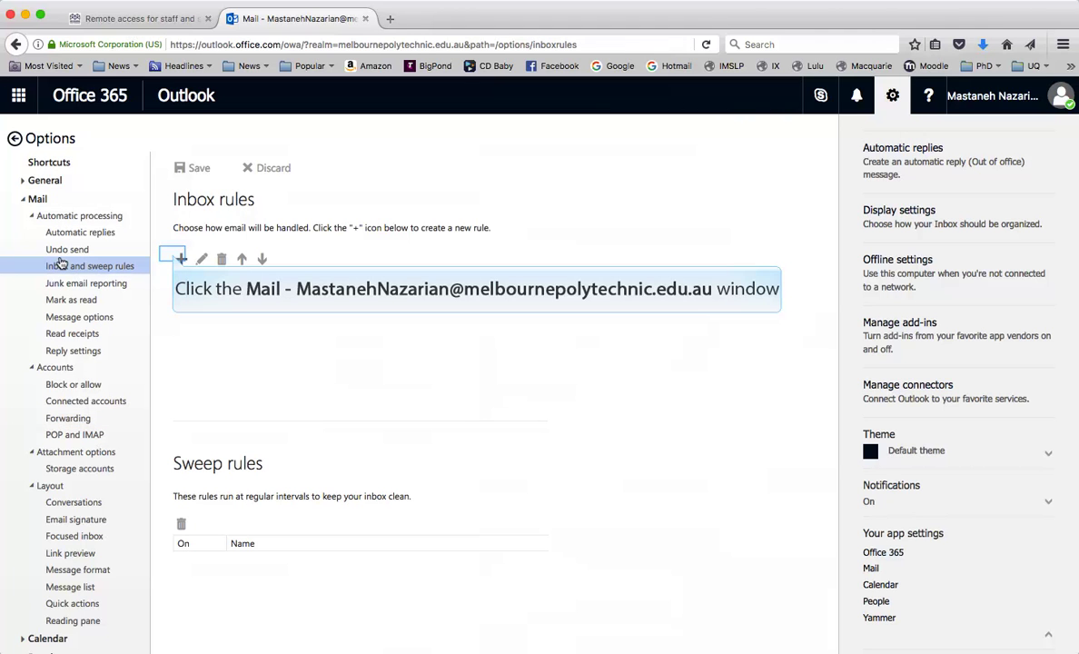
- Create a new inbox rule named 'payslip forwarder'
left_click(177, 259)
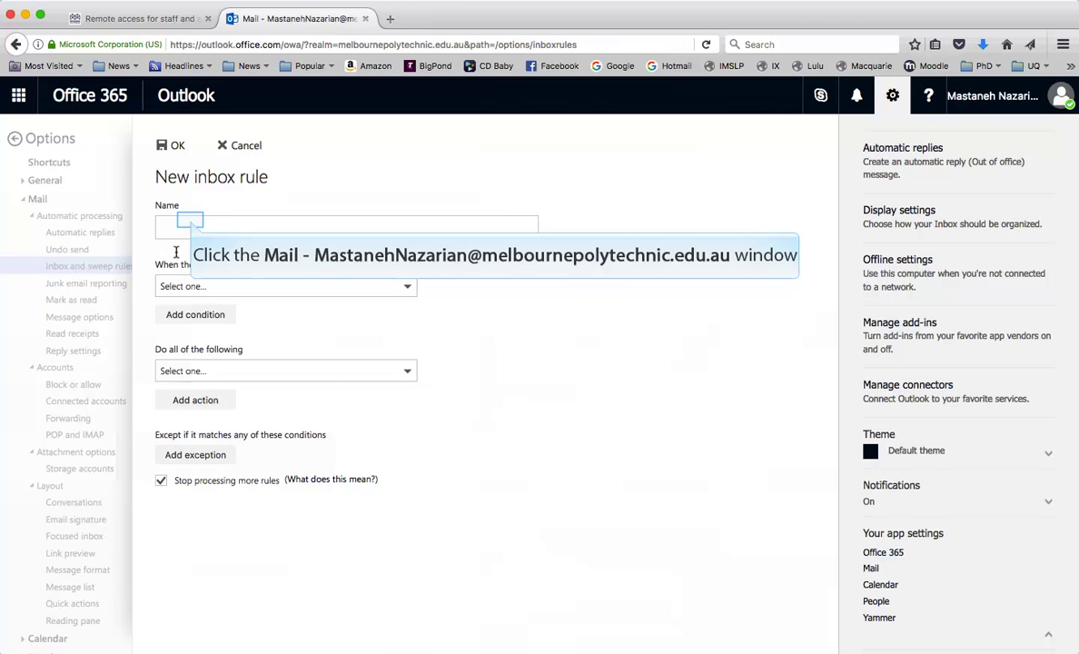
left_click(190, 220)
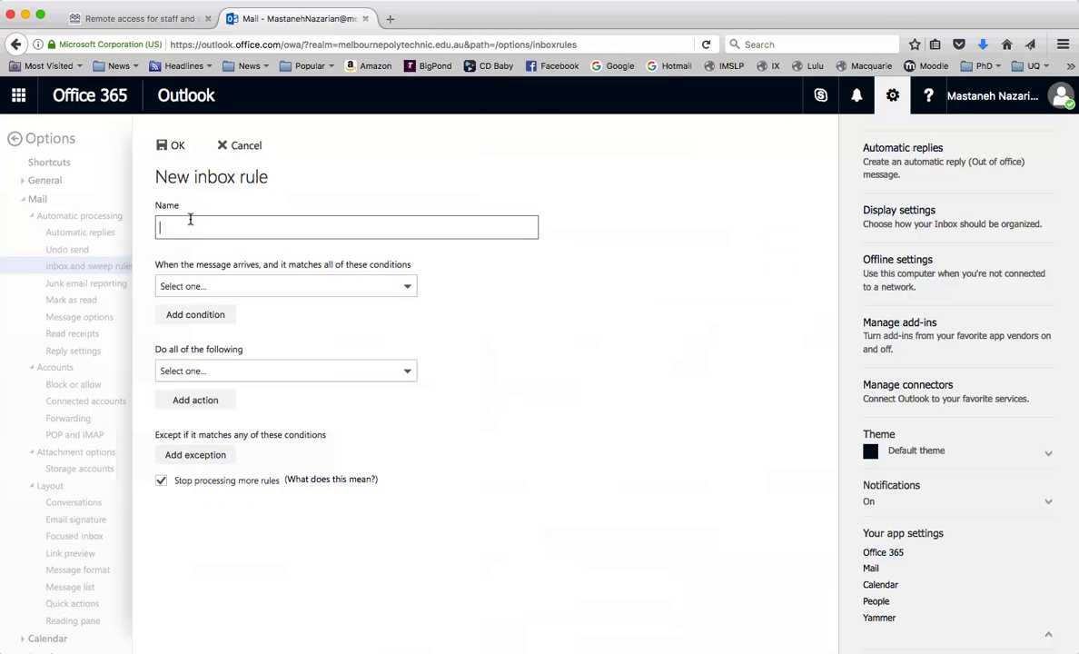
type("payslip forwarder")
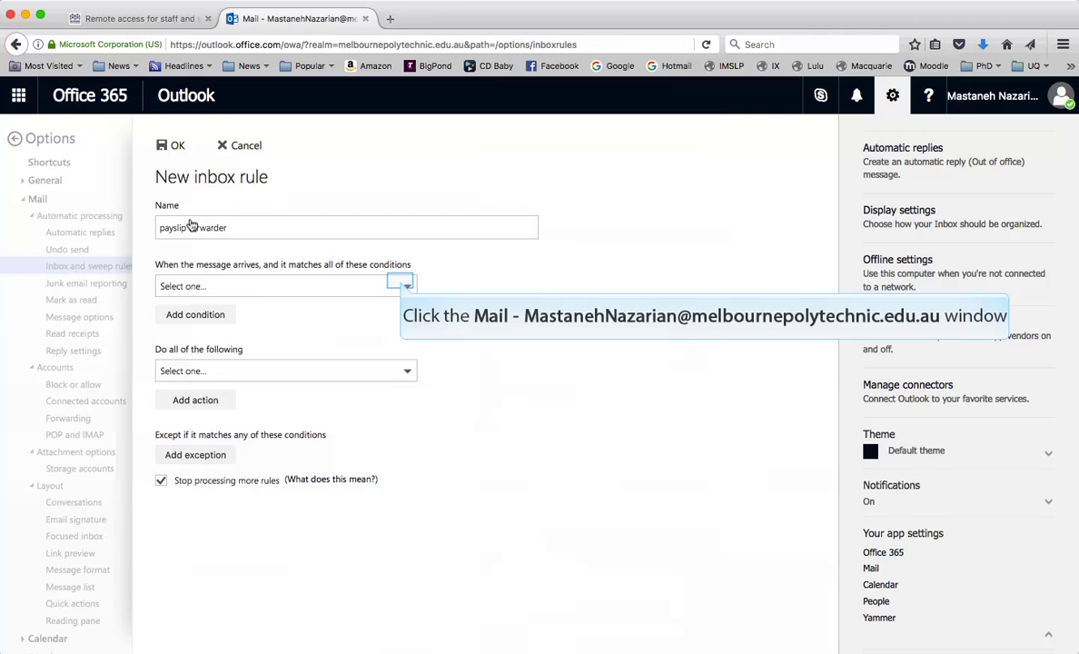
- Add the condition: sender's address includes the word 'payroll'
left_click(402, 286)
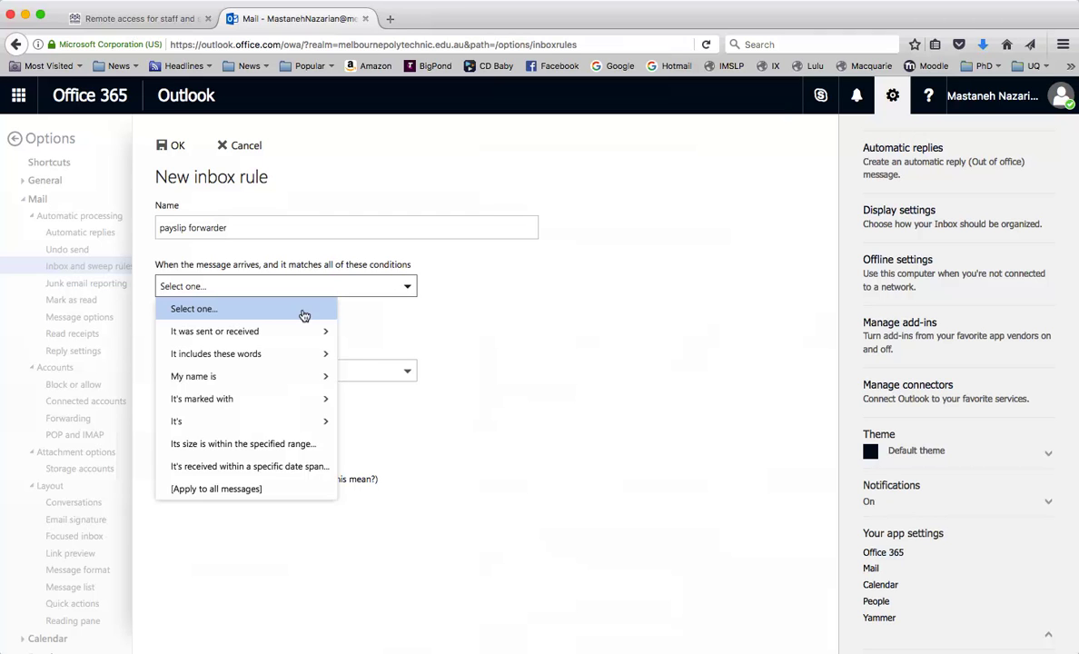
mouse_move(294, 351)
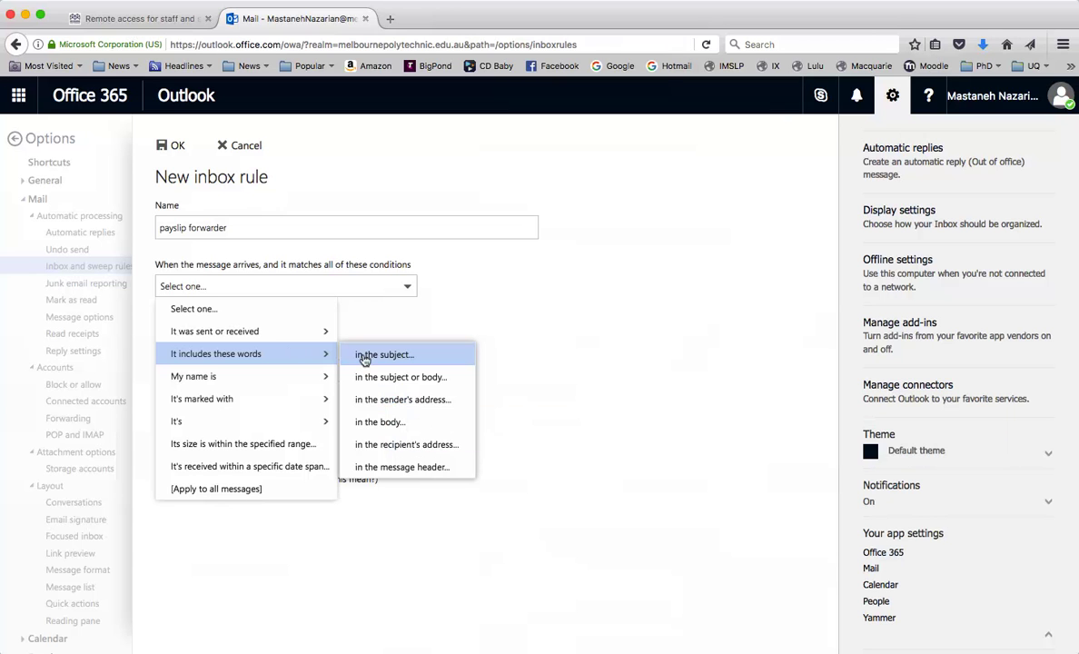
left_click(396, 400)
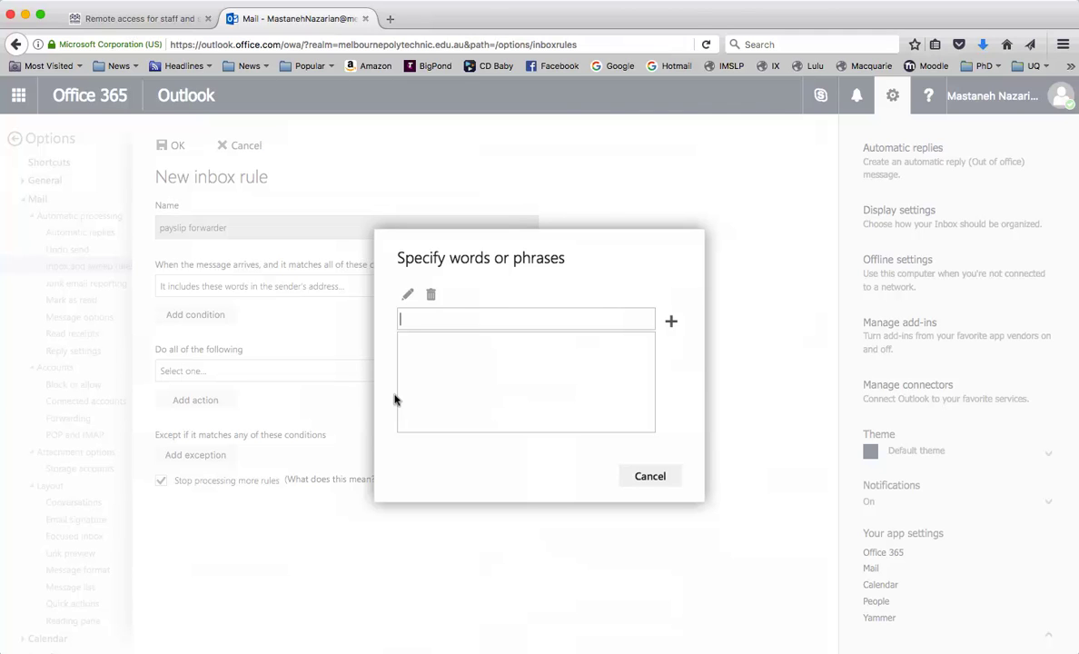
type("payroll")
left_click(664, 320)
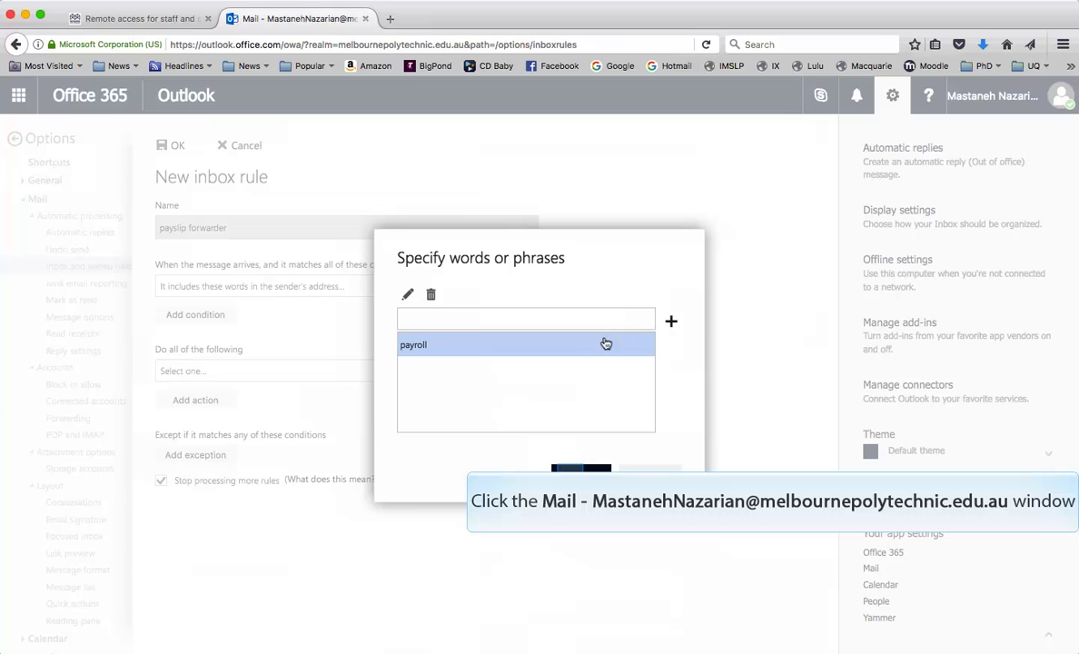
left_click(571, 475)
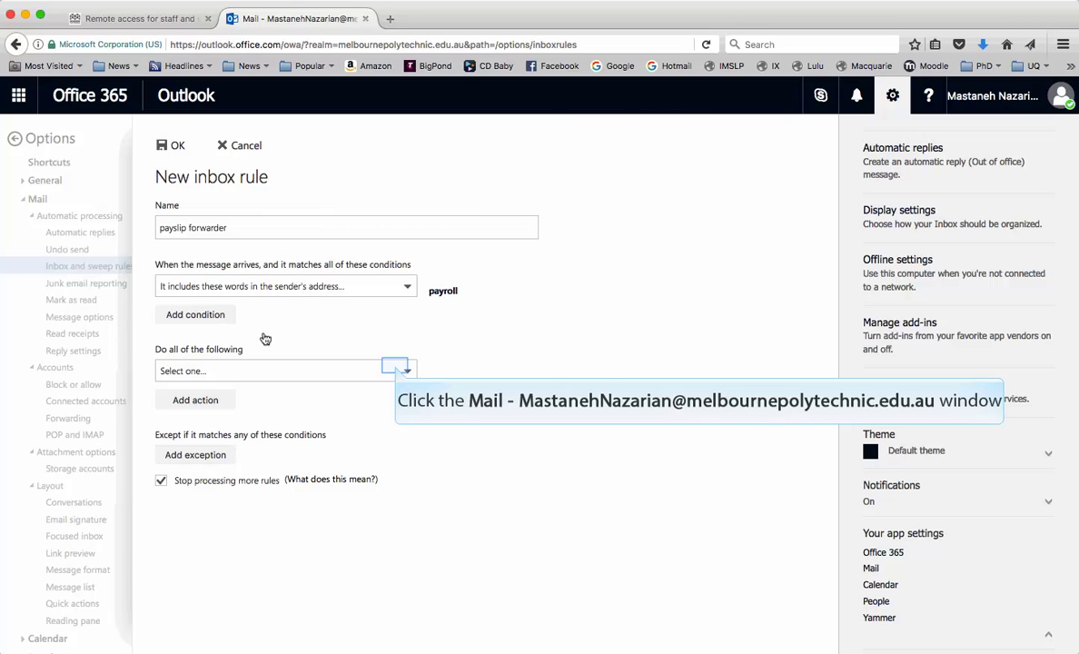
- Choose Forward the message to... as the rule's action
left_click(397, 371)
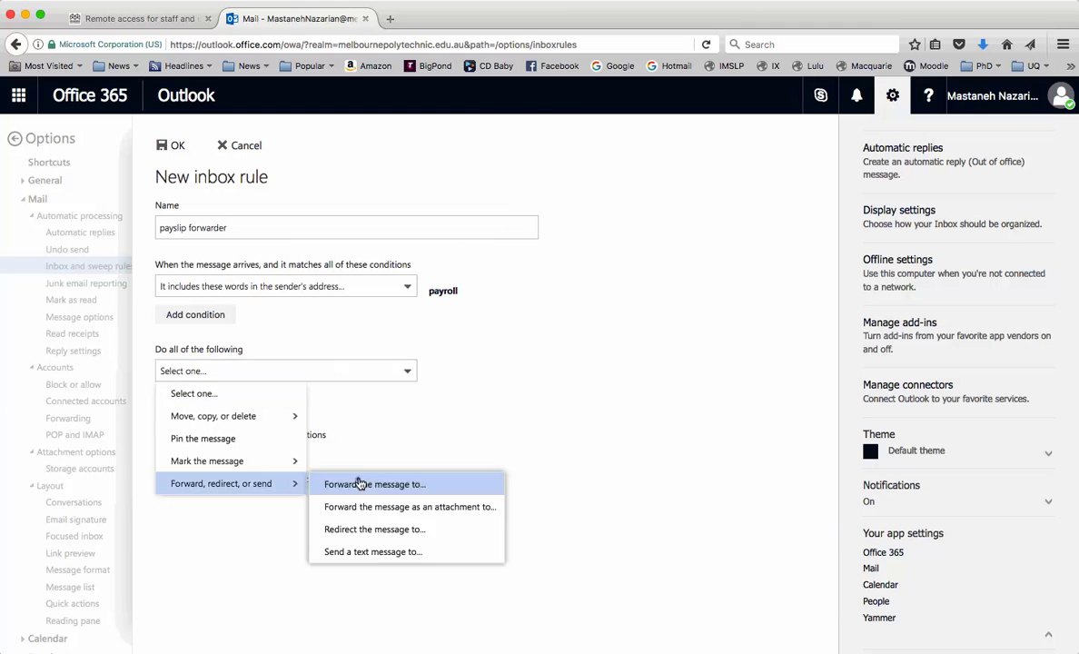
left_click(360, 483)
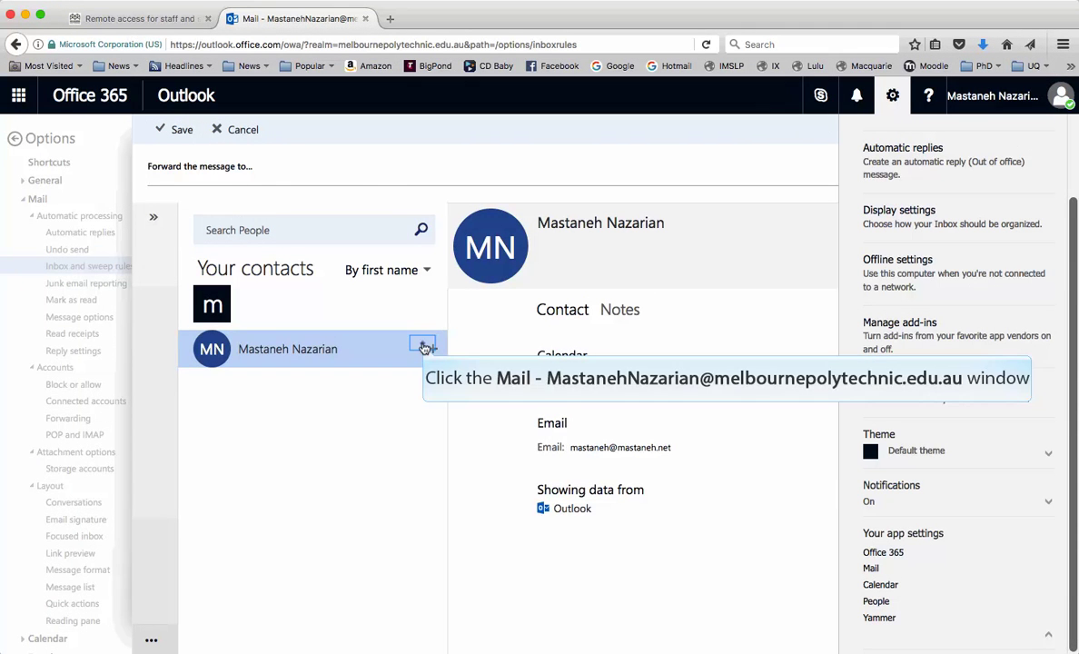
- Add the user's own contact and a colleague found via People search as forwarding recipients
left_click(424, 347)
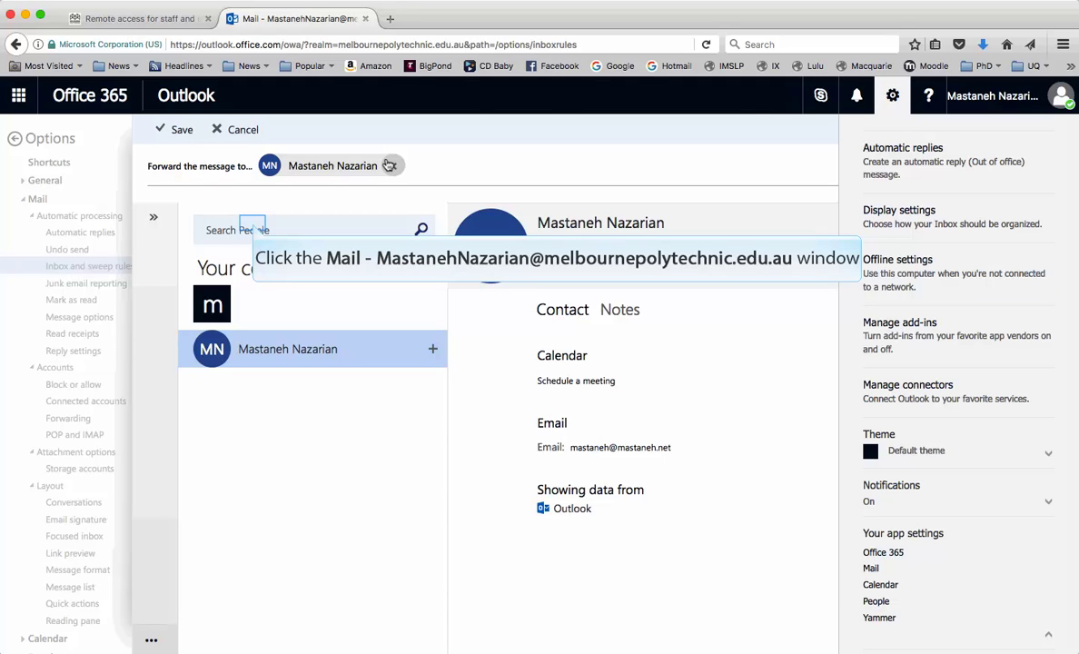
left_click(255, 229)
type("jon")
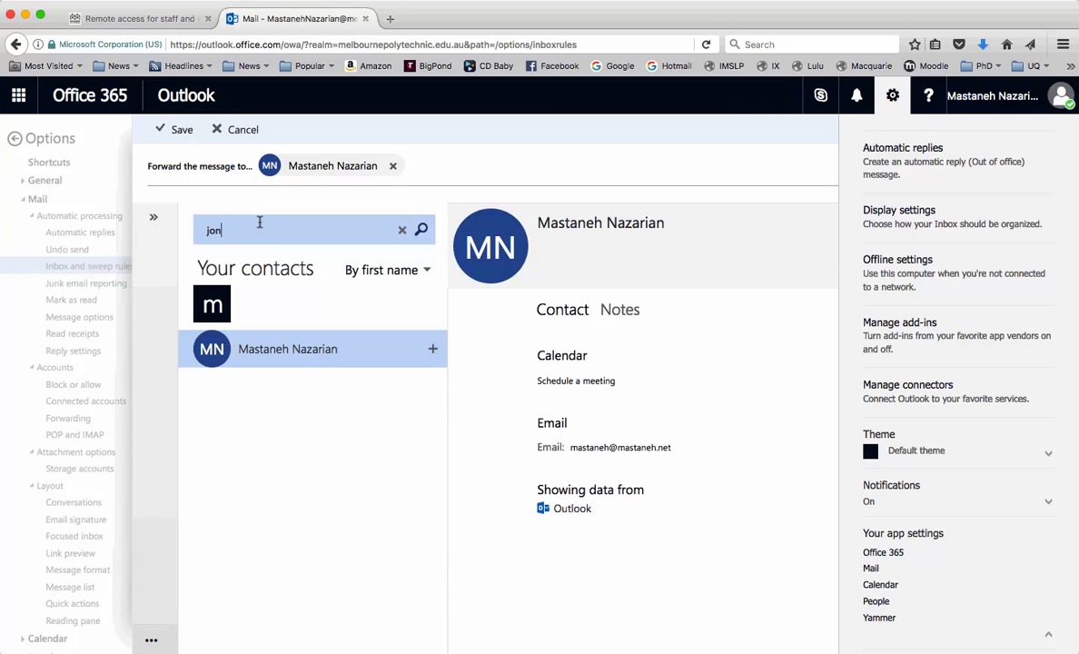
type("athan")
left_click(421, 229)
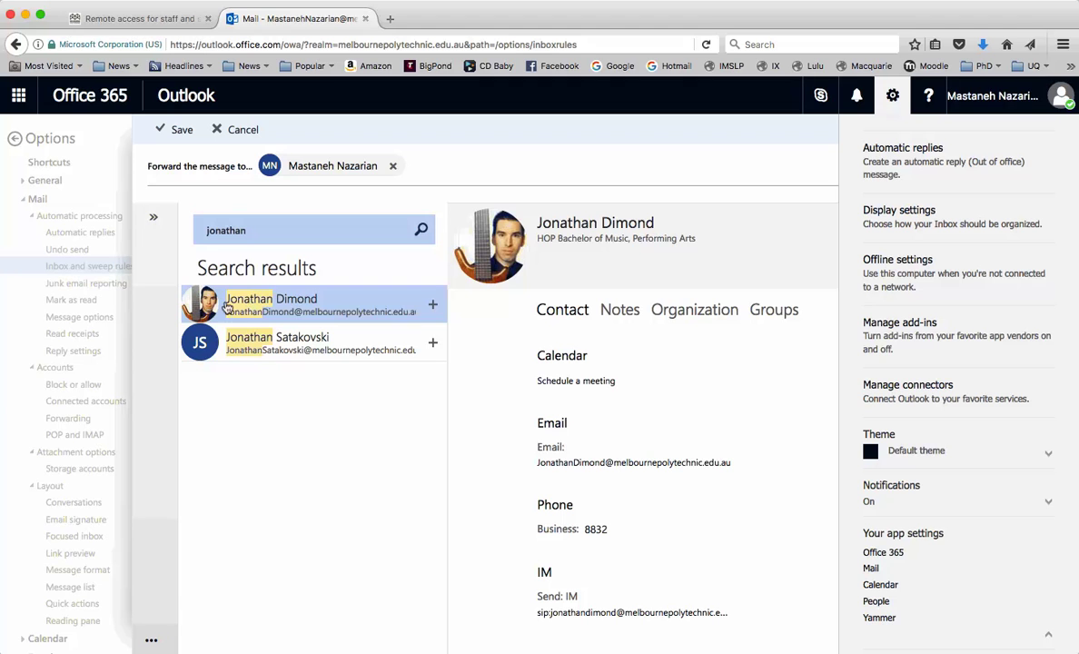
left_click(423, 302)
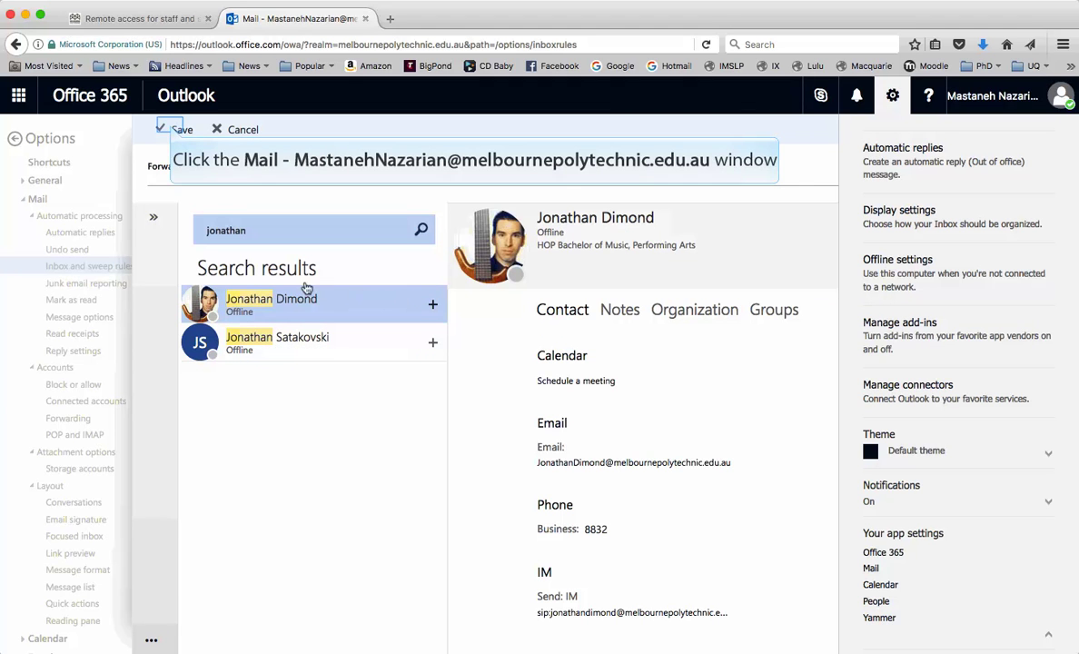
left_click(174, 129)
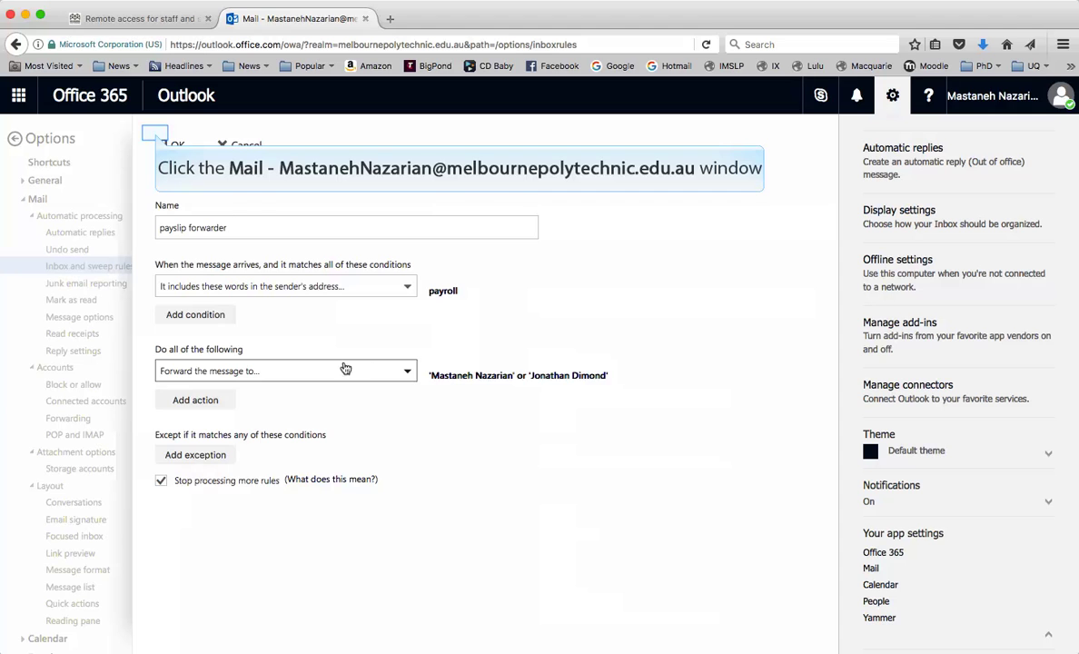
- Confirm the New inbox rule form with OK to save 'payslip forwarder'
left_click(156, 137)
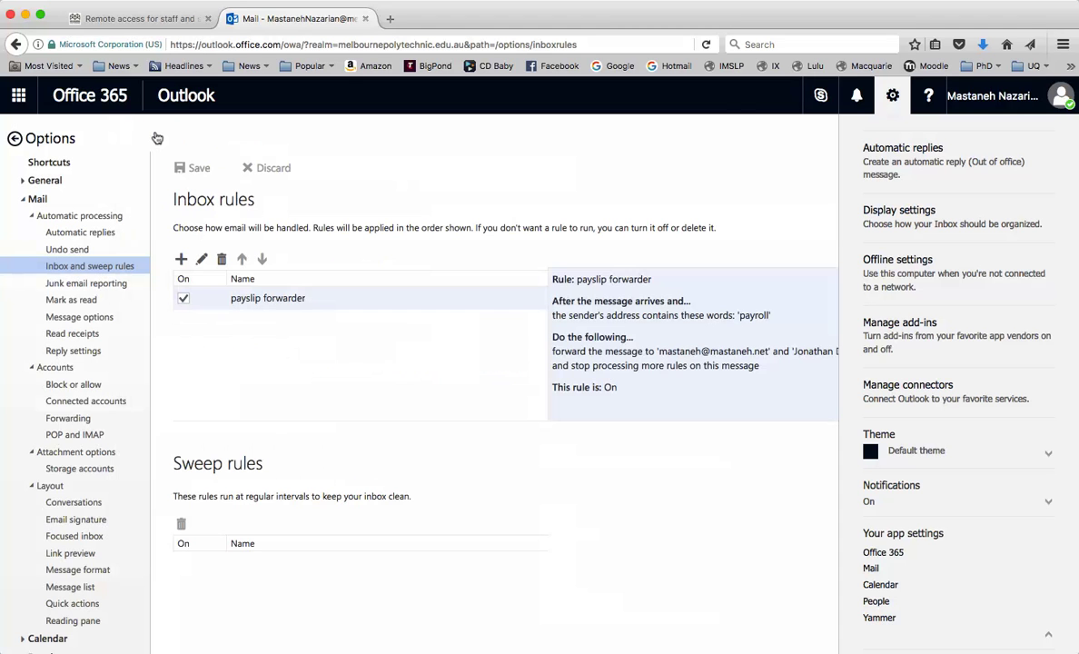